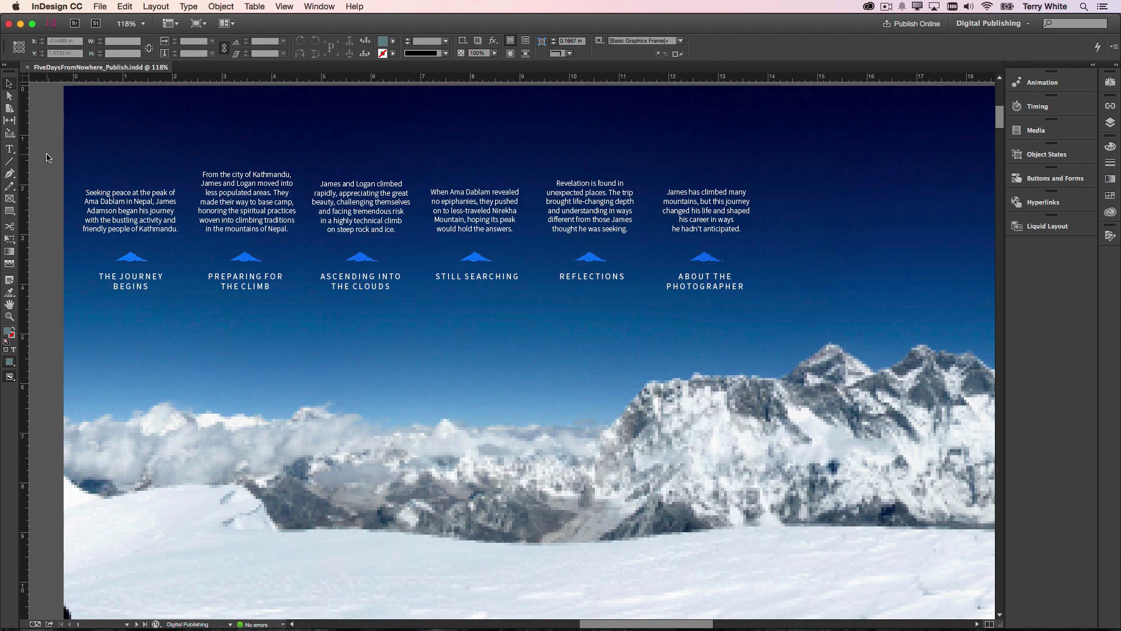
- Check the Technology Preview settings in Preferences, closing without changes
key("super+k")
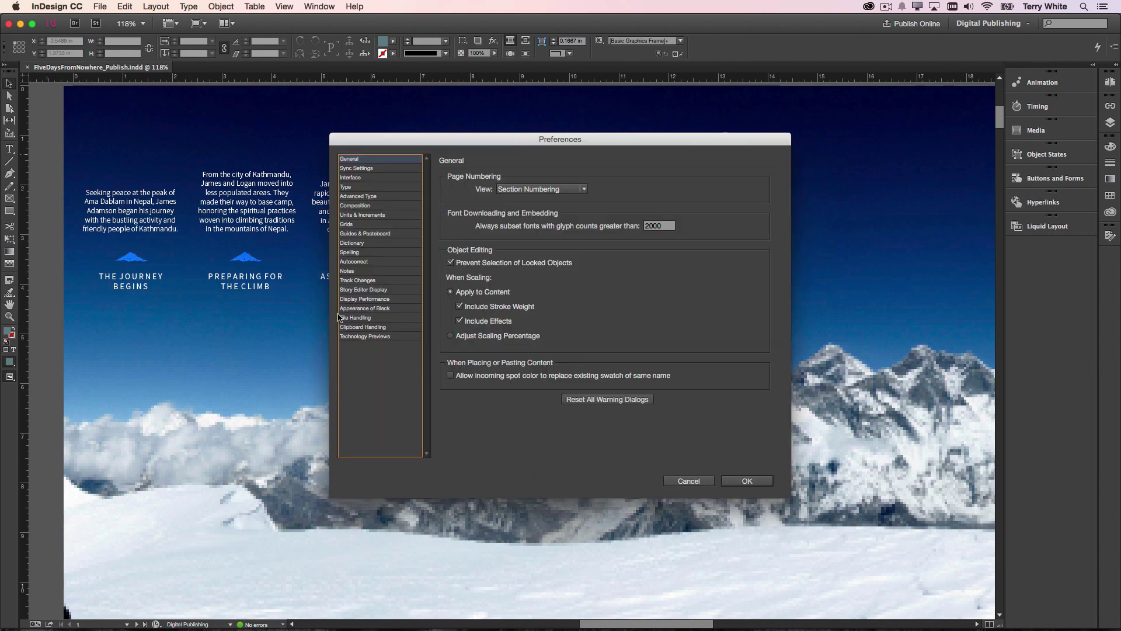
left_click(354, 337)
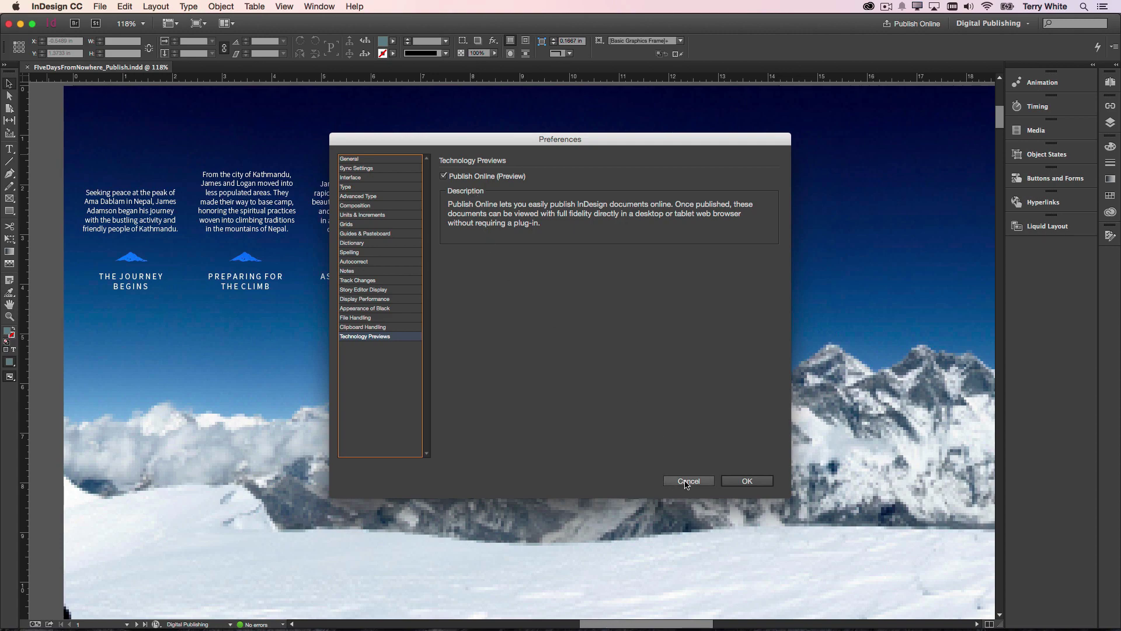
left_click(687, 481)
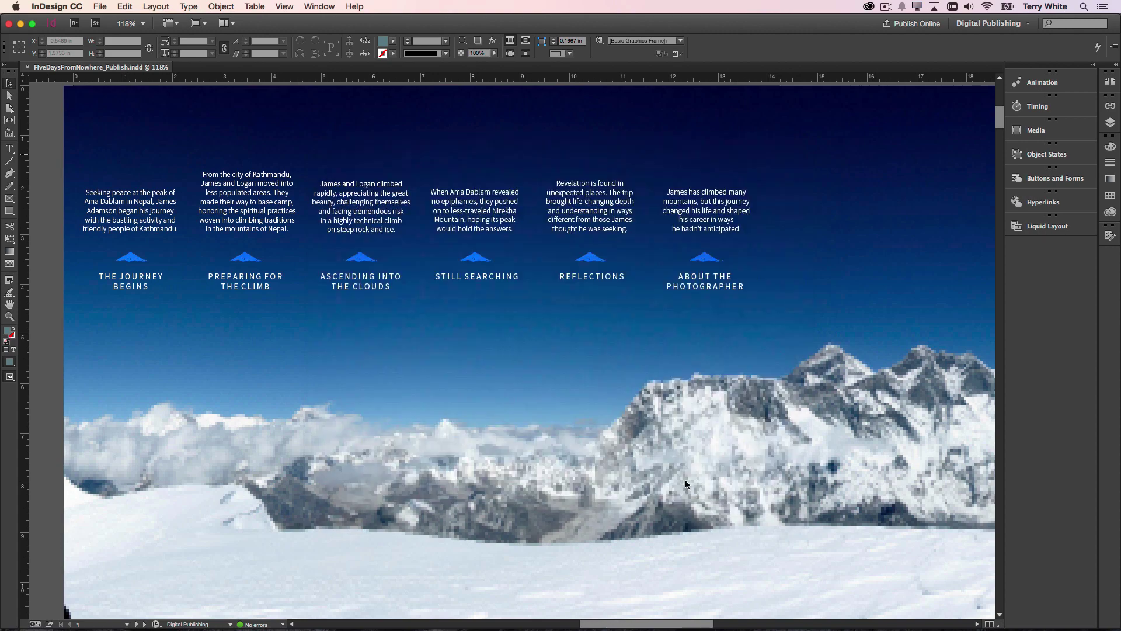
- Inspect the Kathmandu, Reflections and About the Photographer text frames across the spread
left_click(529, 352)
left_click(529, 352)
left_click(252, 212)
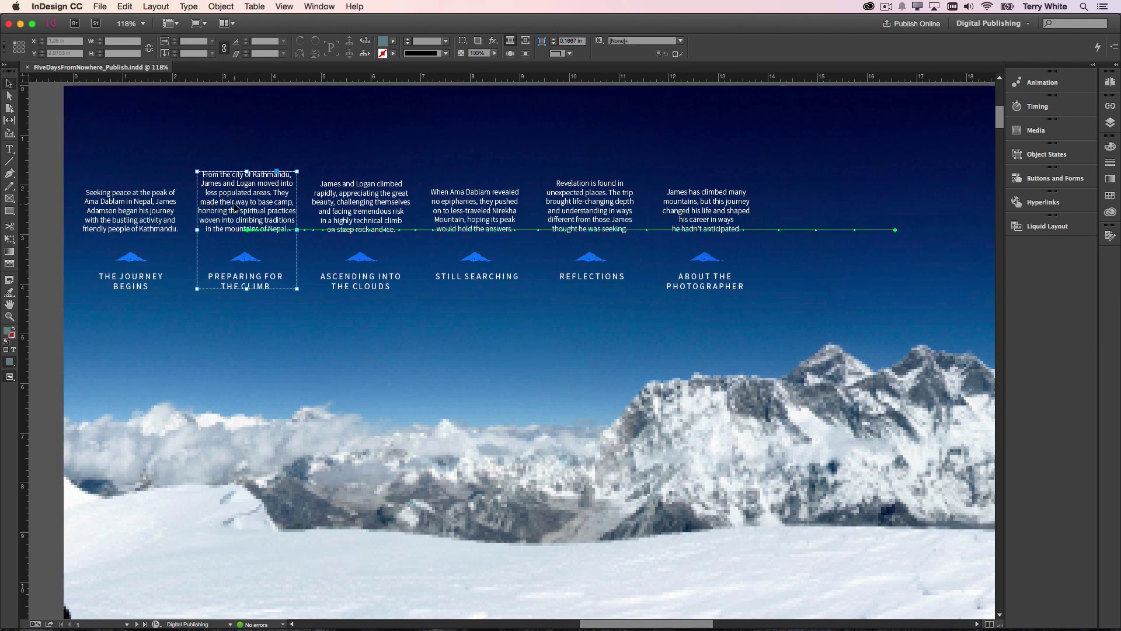
left_click(529, 352)
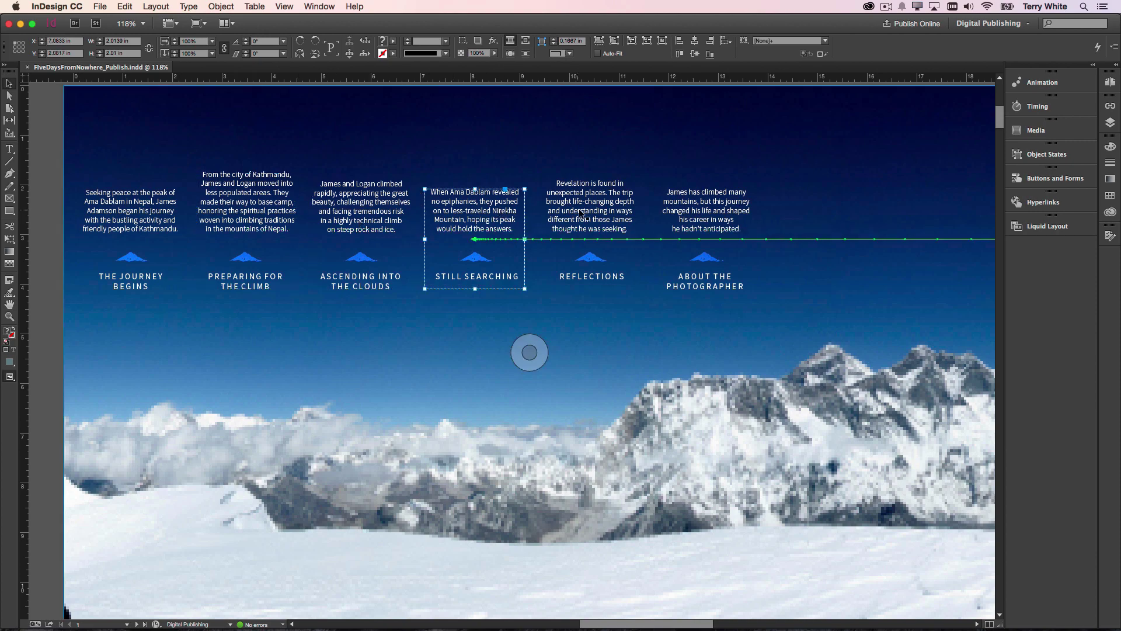
left_click(586, 214)
left_click(687, 215)
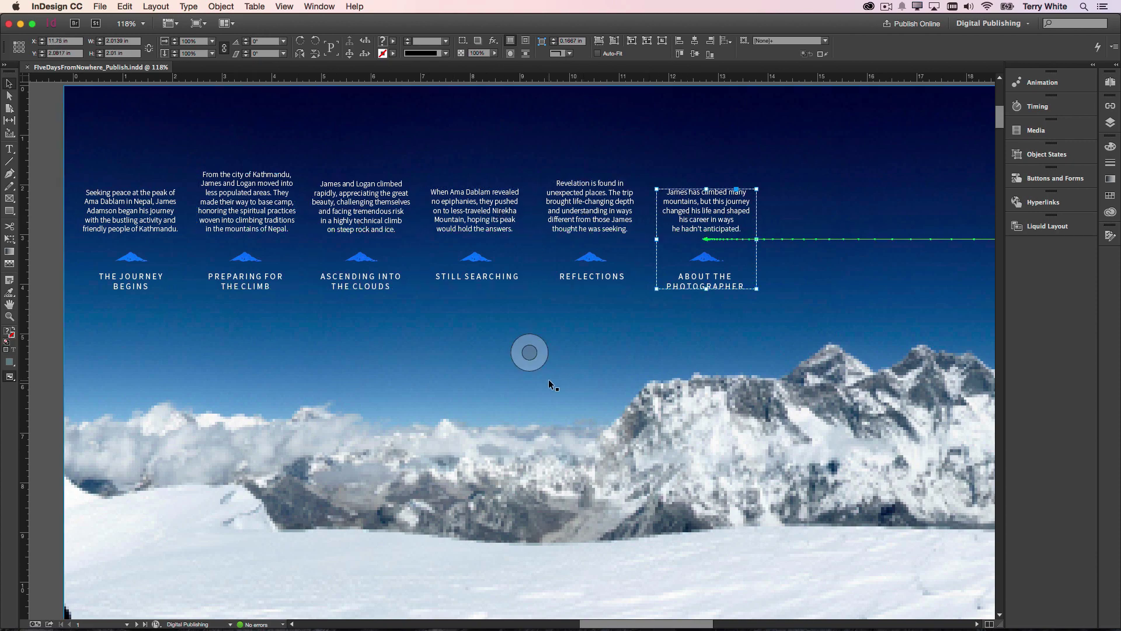
scroll(548, 379, "right", 5)
scroll(549, 380, "right", 20)
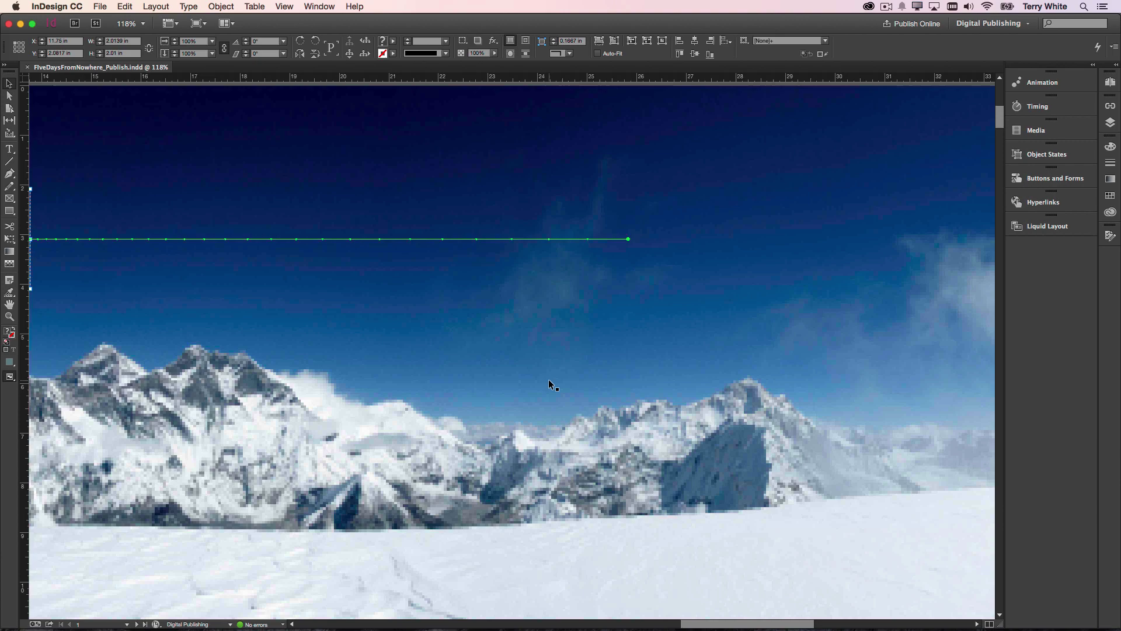
scroll(548, 380, "right", 15)
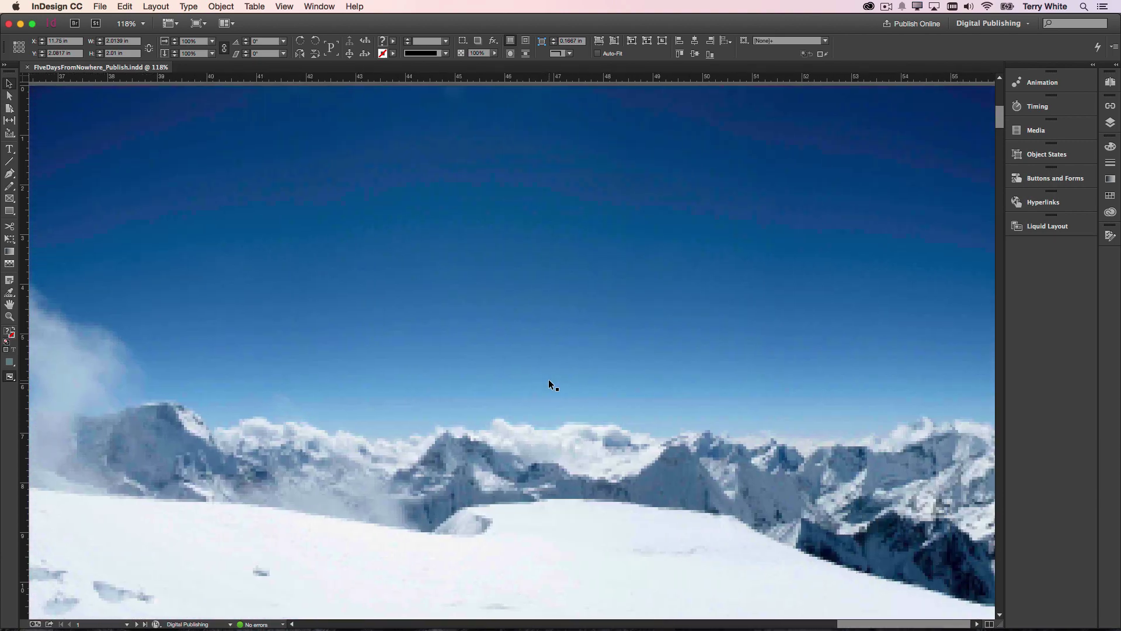
scroll(549, 380, "left", 20)
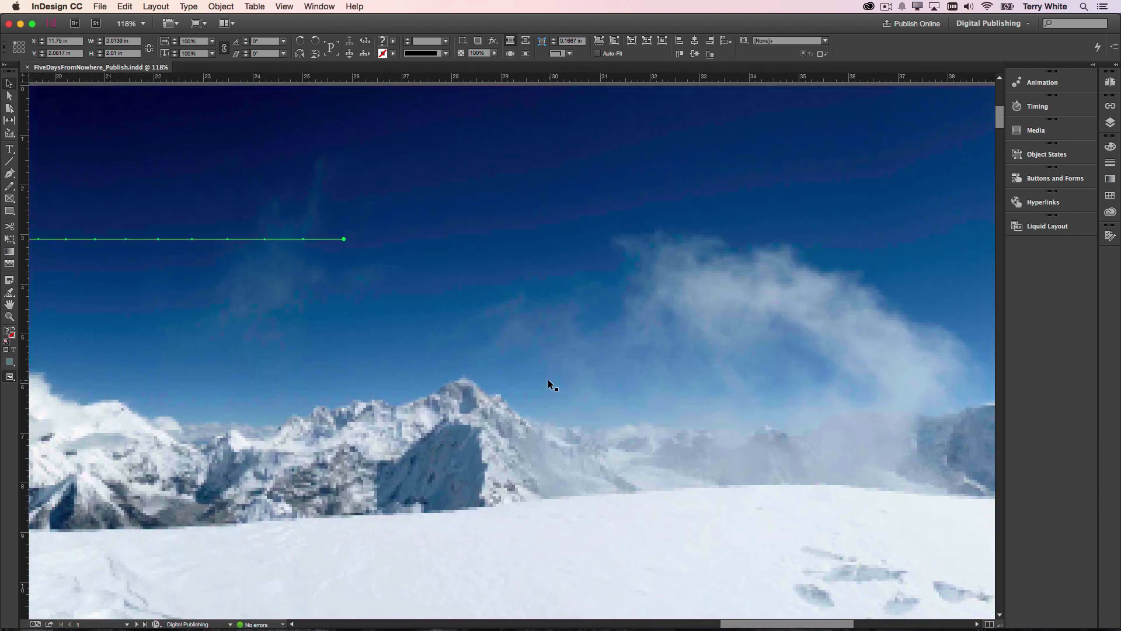
scroll(548, 379, "left", 15)
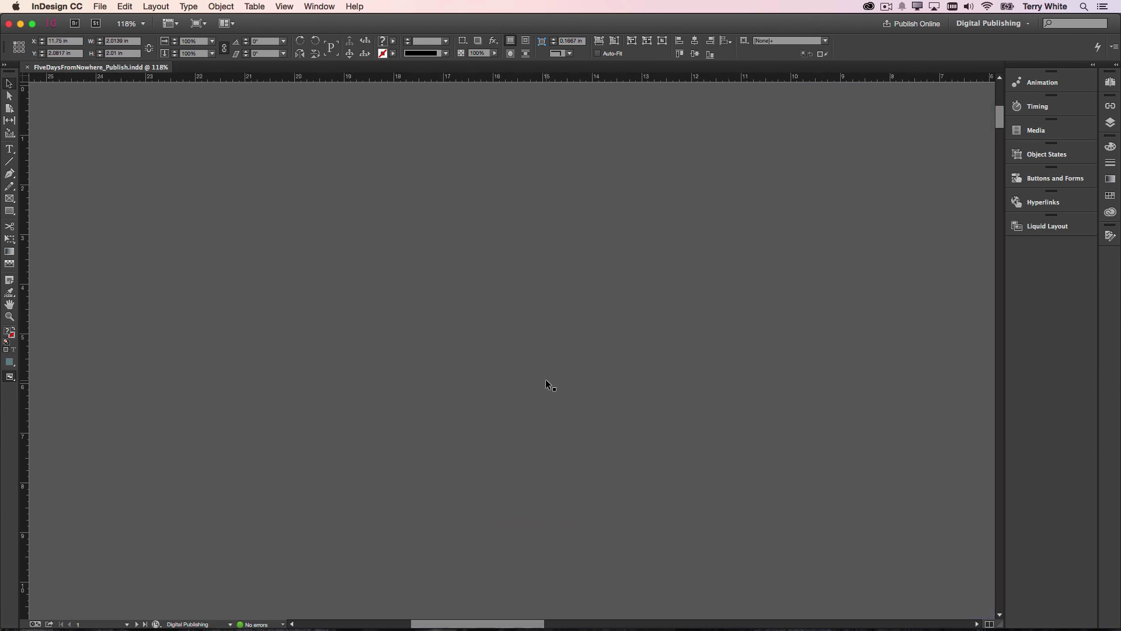
scroll(545, 380, "right", 6)
scroll(545, 380, "right", 10)
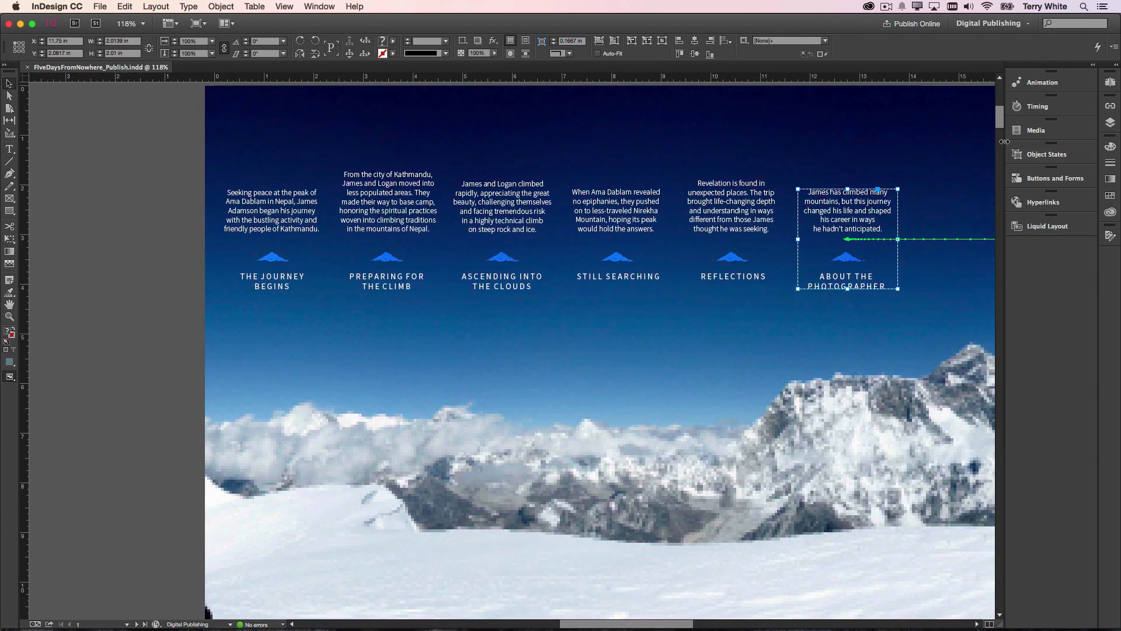
- Inspect the yak video and Kathmandu market video frames, including the market video's animation
left_click_drag(999, 125, 1003, 191)
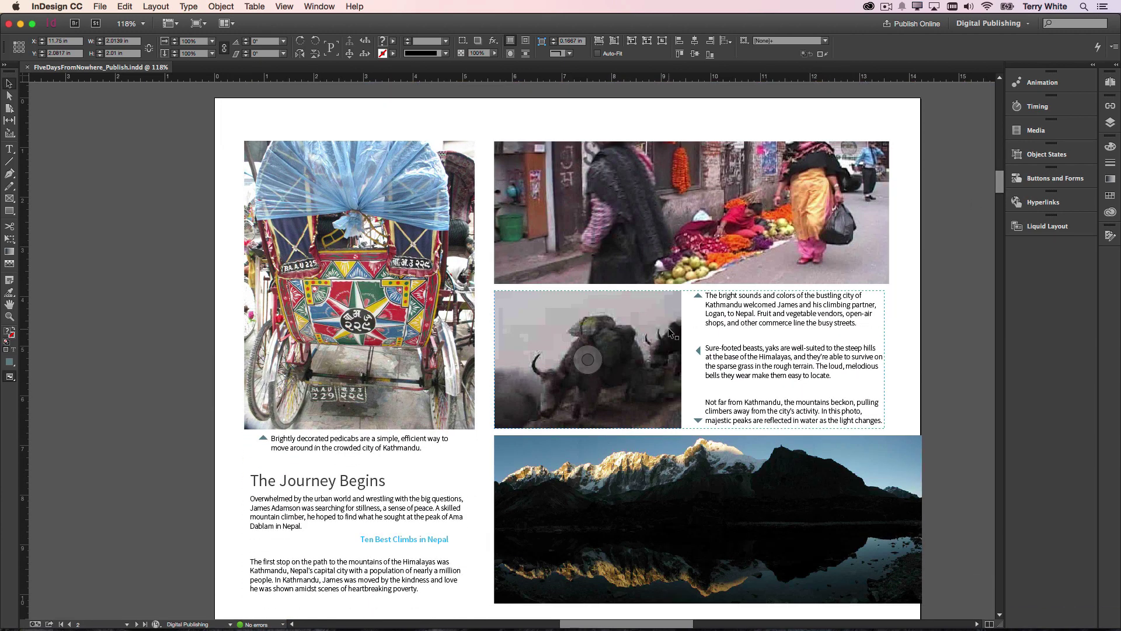
left_click(641, 345)
left_click(642, 267)
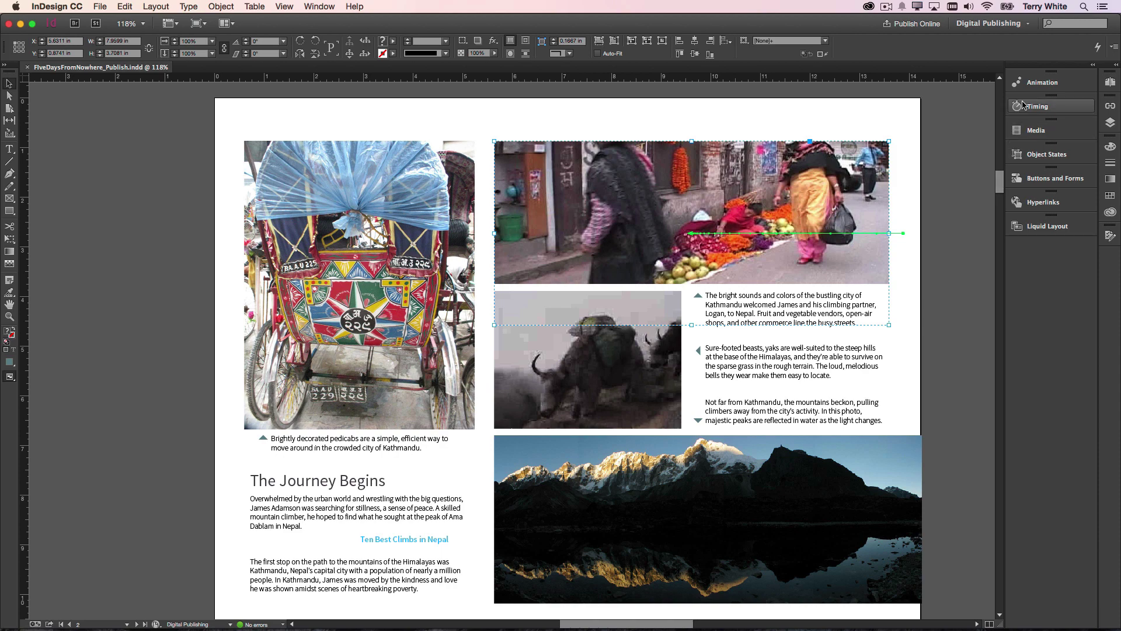
left_click(1032, 83)
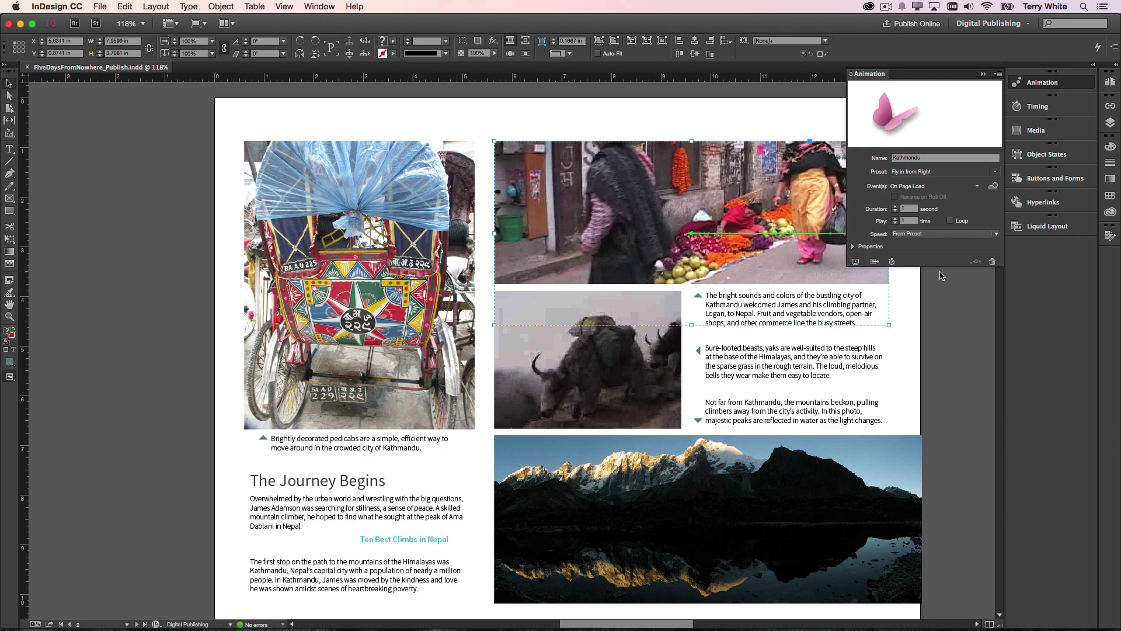
left_click(983, 74)
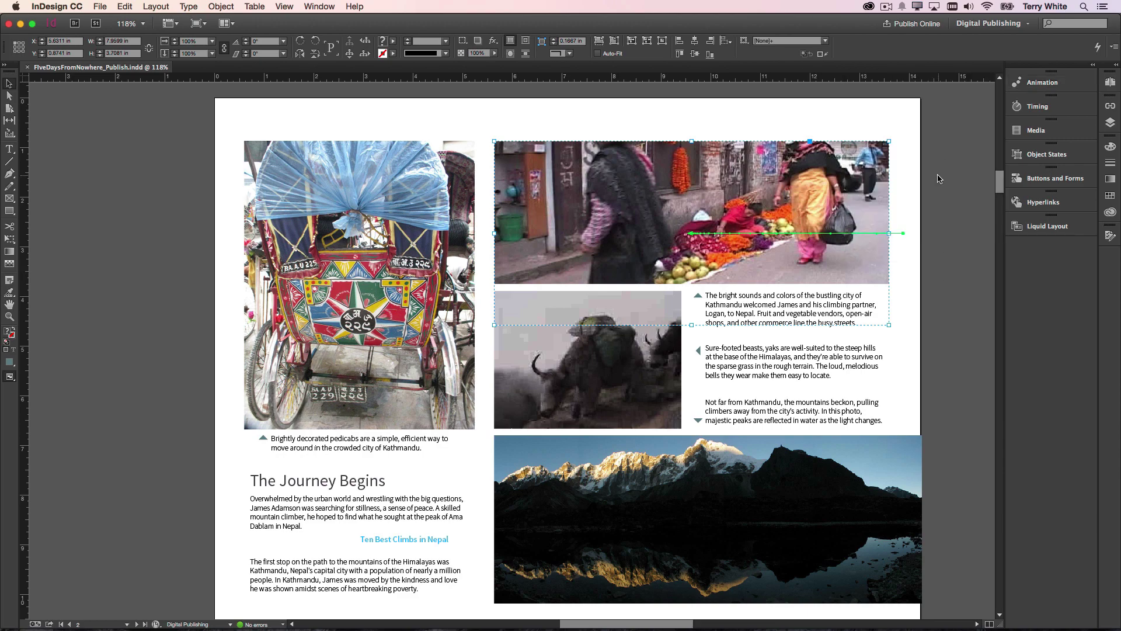
left_click_drag(999, 186, 991, 111)
- Open Publish Online (Preview) and review its Advanced cover and image settings, then General
scroll(597, 337, "down", 5)
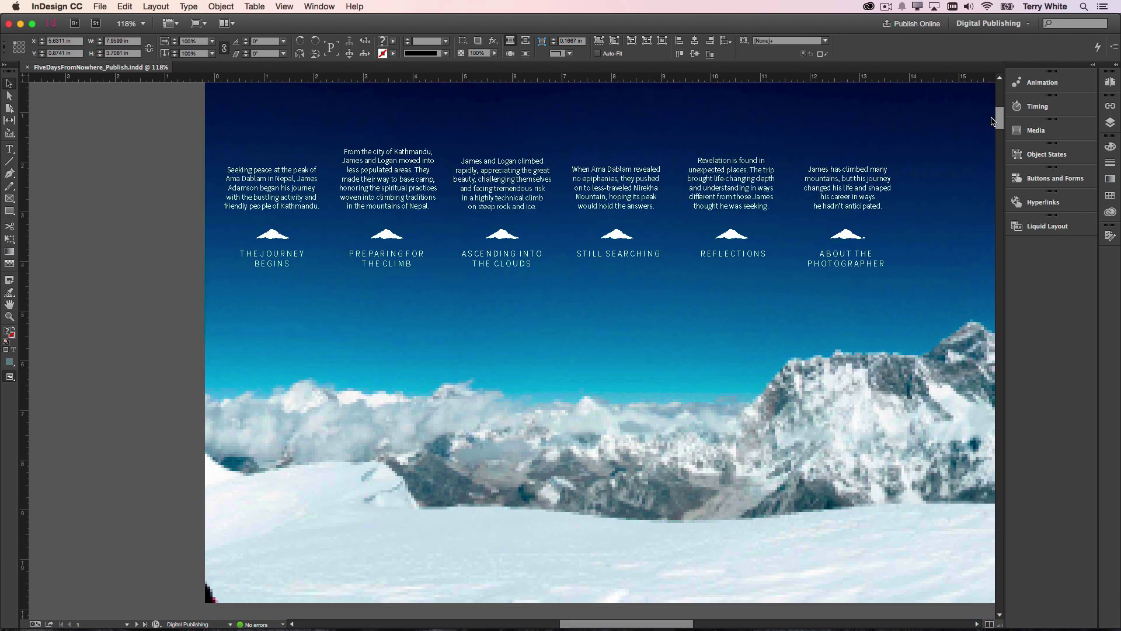
left_click(99, 7)
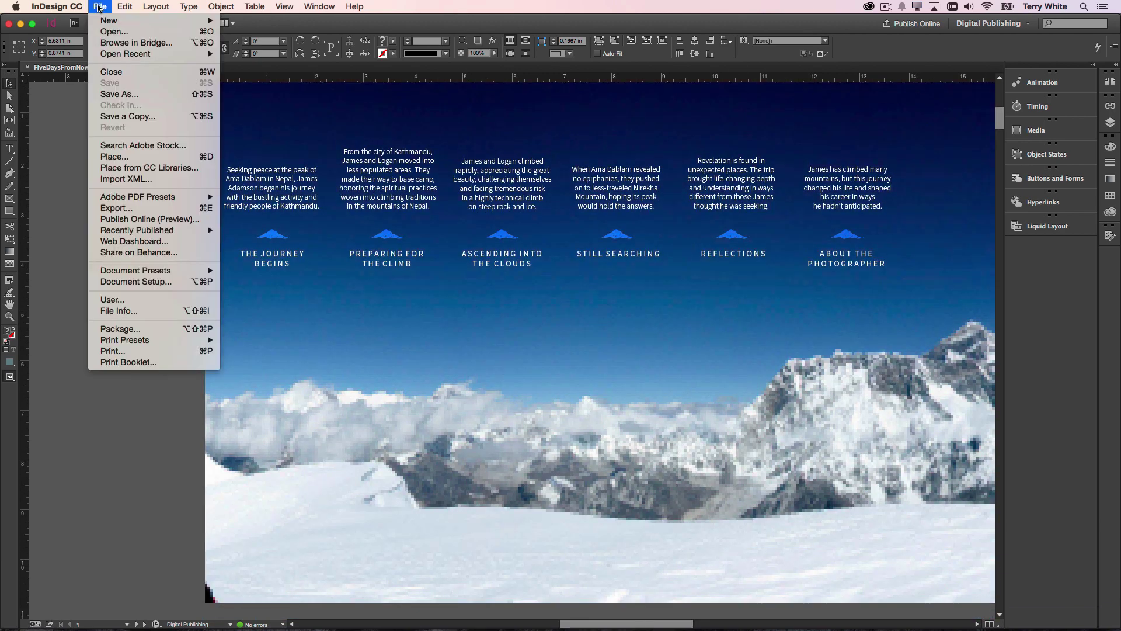
left_click(154, 224)
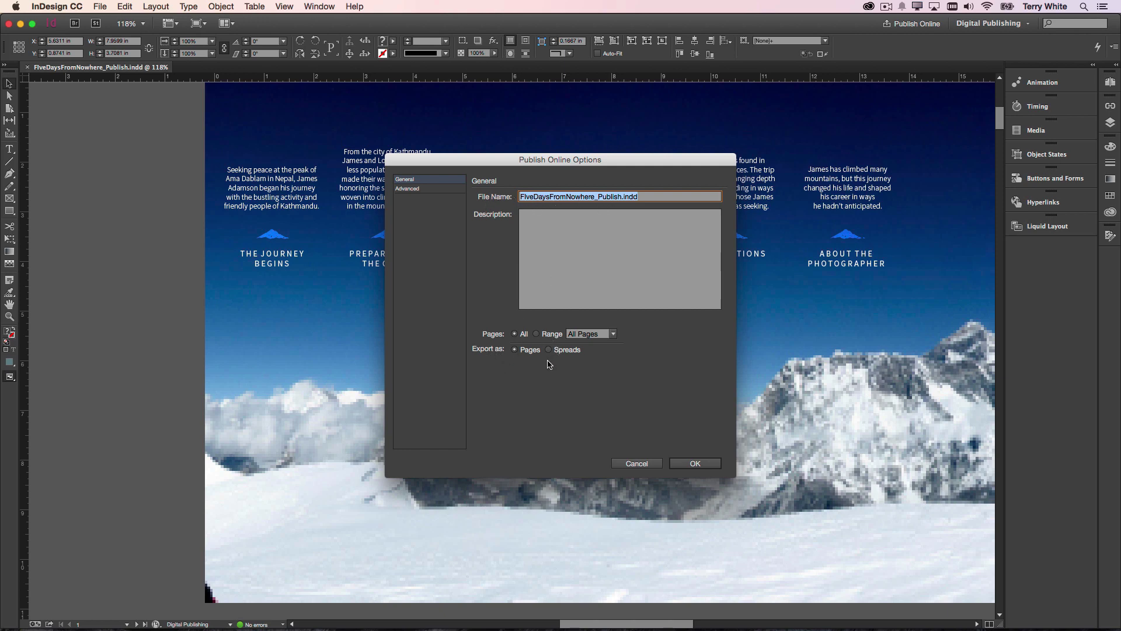
left_click(407, 188)
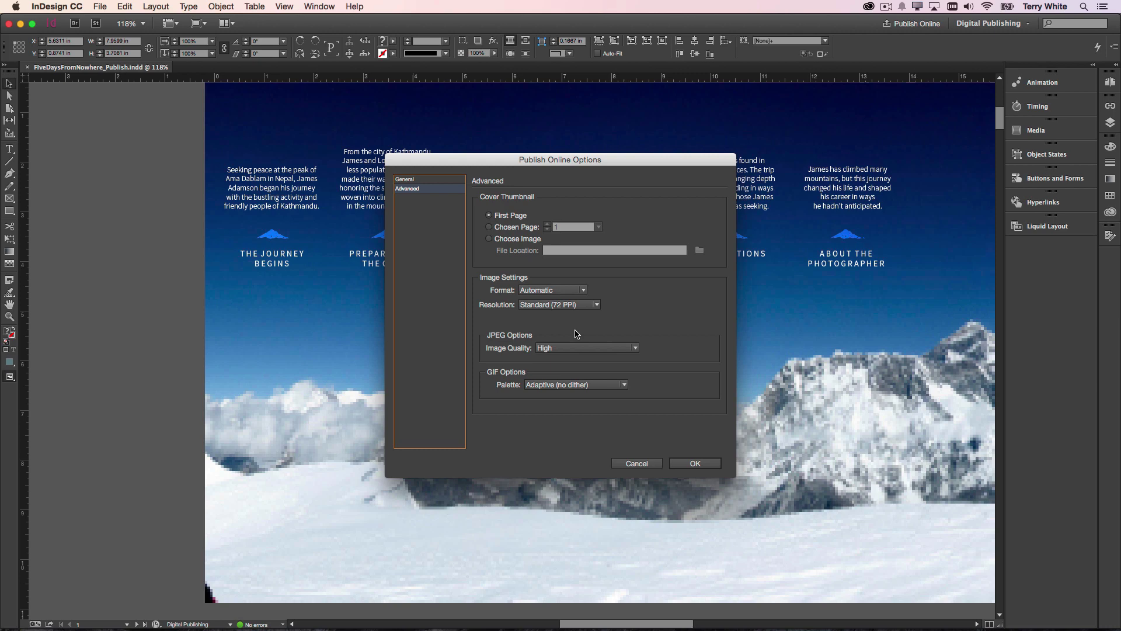
left_click(415, 181)
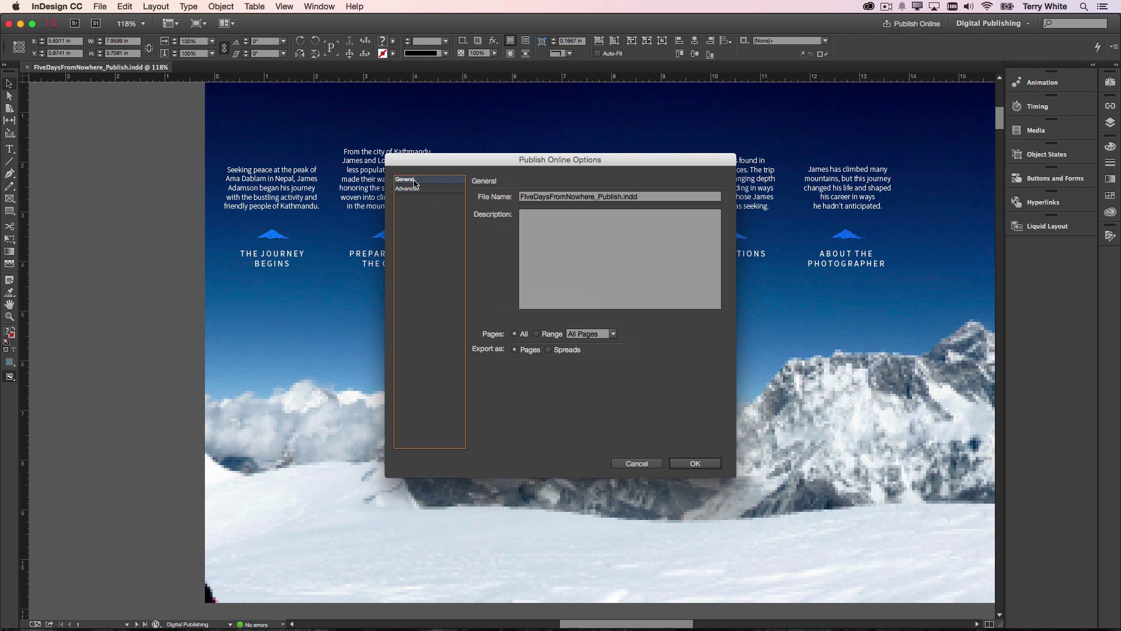
- Publish FiveDaysFromNowhere_Publish.indd online and dismiss the upload-success confirmation
left_click(695, 463)
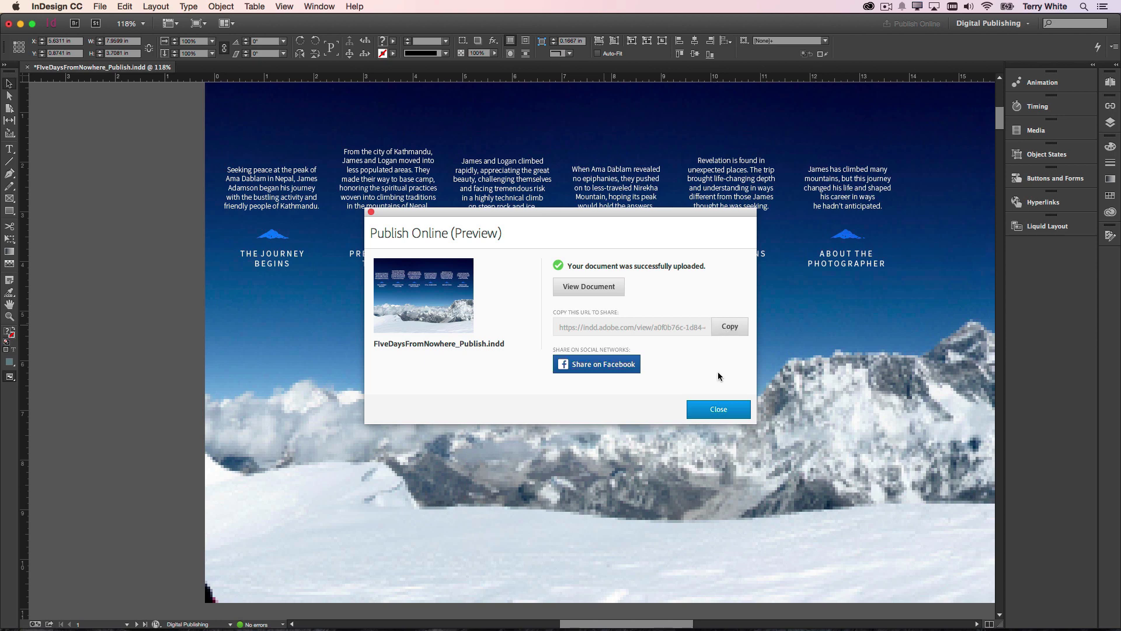
left_click(718, 408)
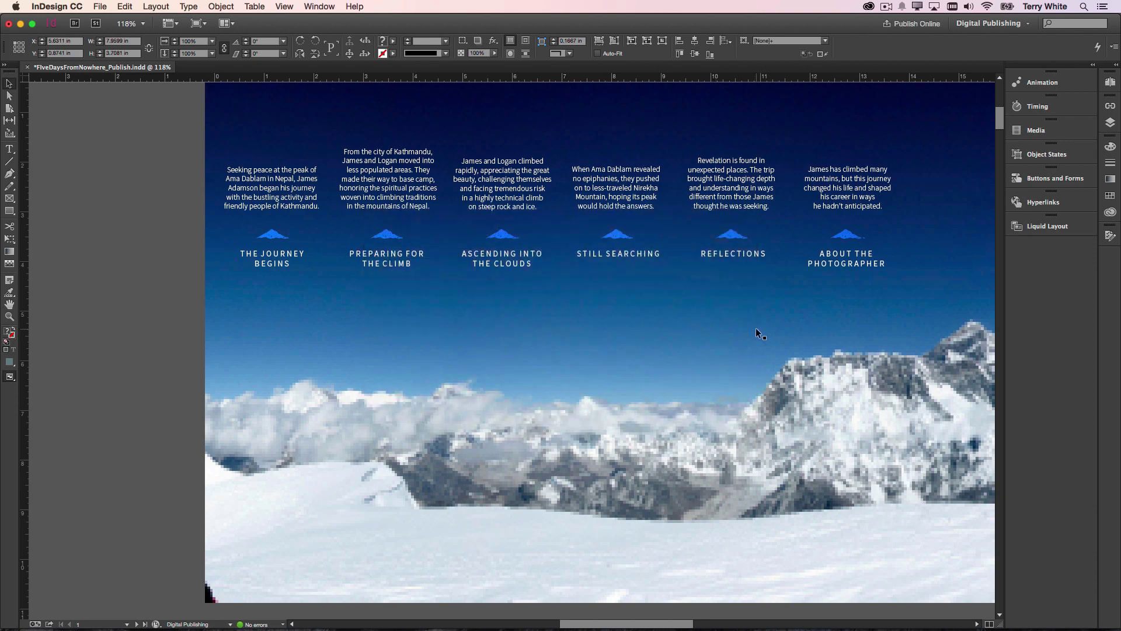
- Paste the copied indd.adobe.com document URL into a new Chrome tab
key("super+Tab")
key("super+Tab")
key("super+Tab")
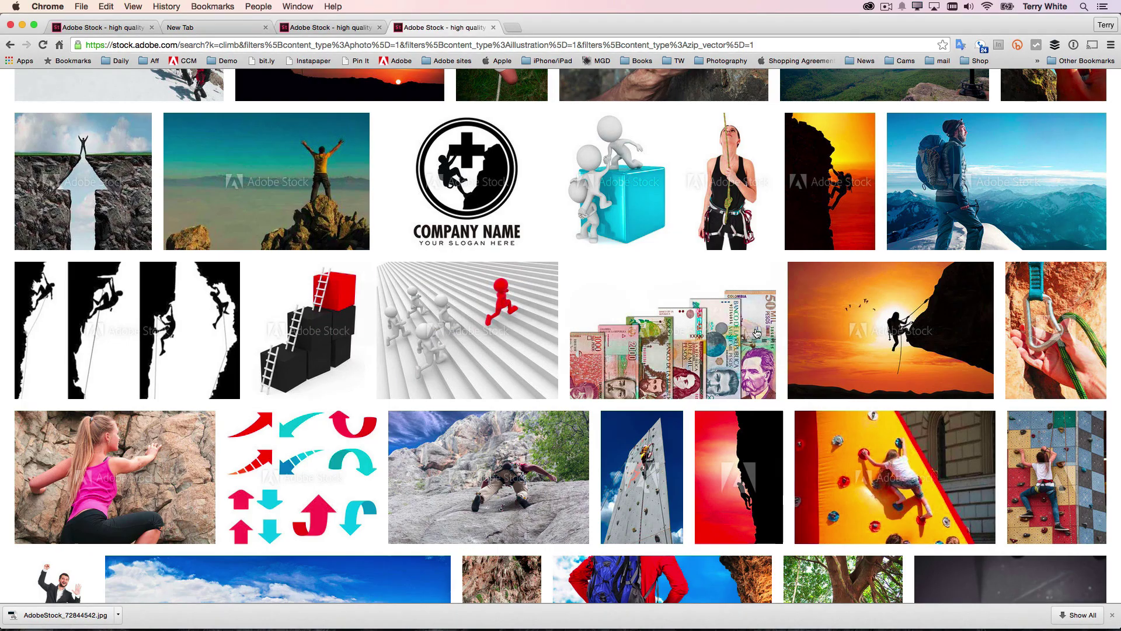
key("super+t")
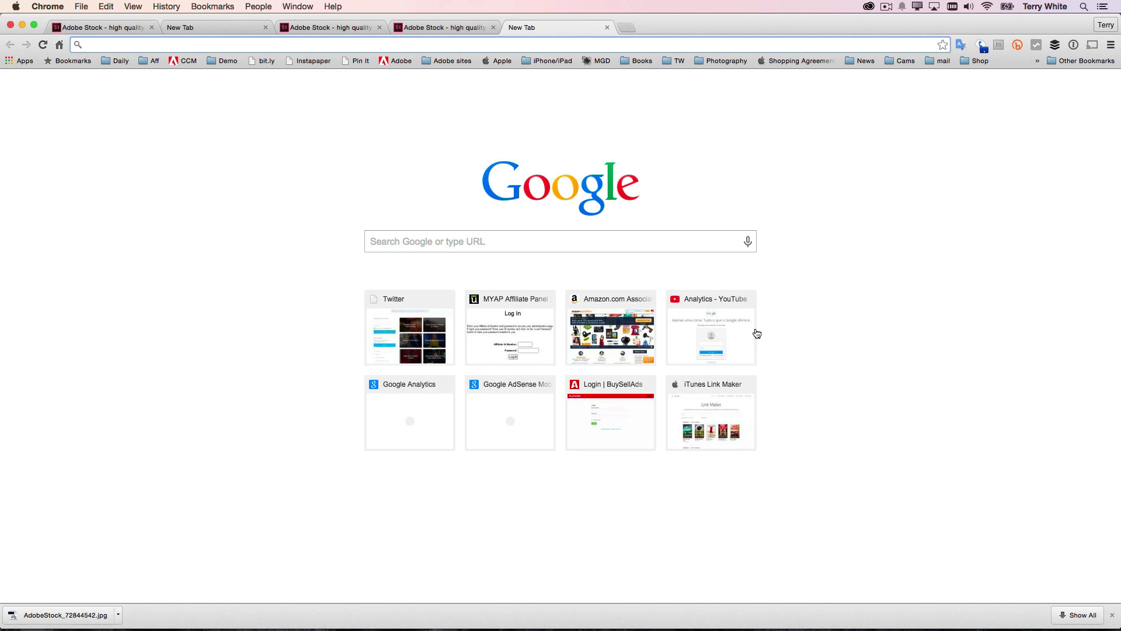
type("https://indd.adobe.com/view/a0f0b76c-1d84-4d2e-8a65-733a4d72fd2c")
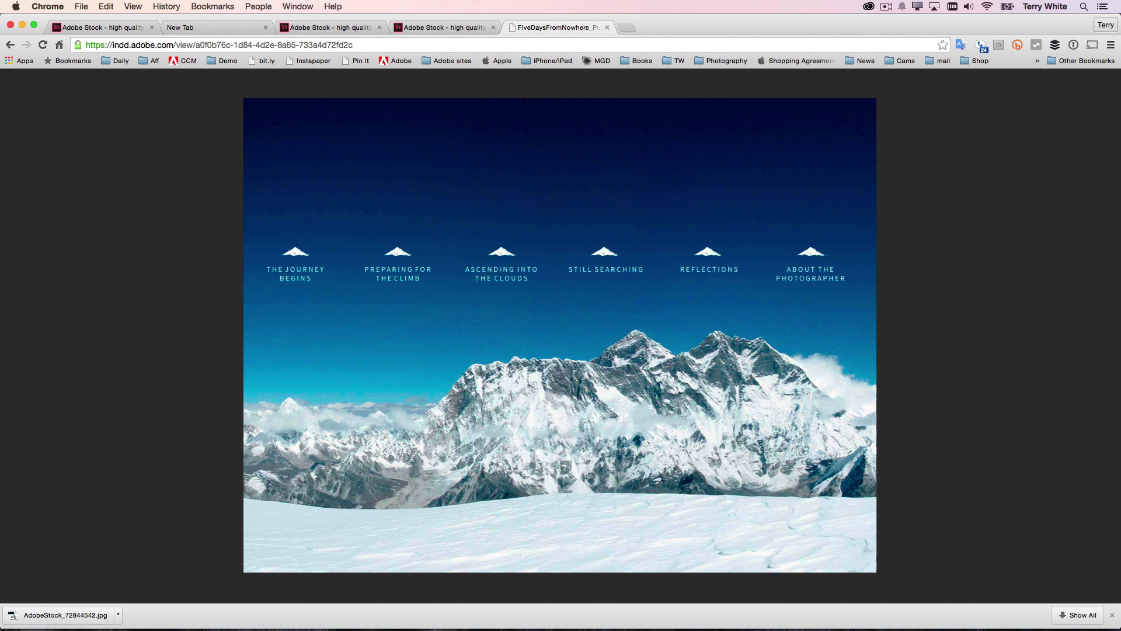
- Reveal the blurbs for three chapter titles on the cover page
mouse_move(838, 277)
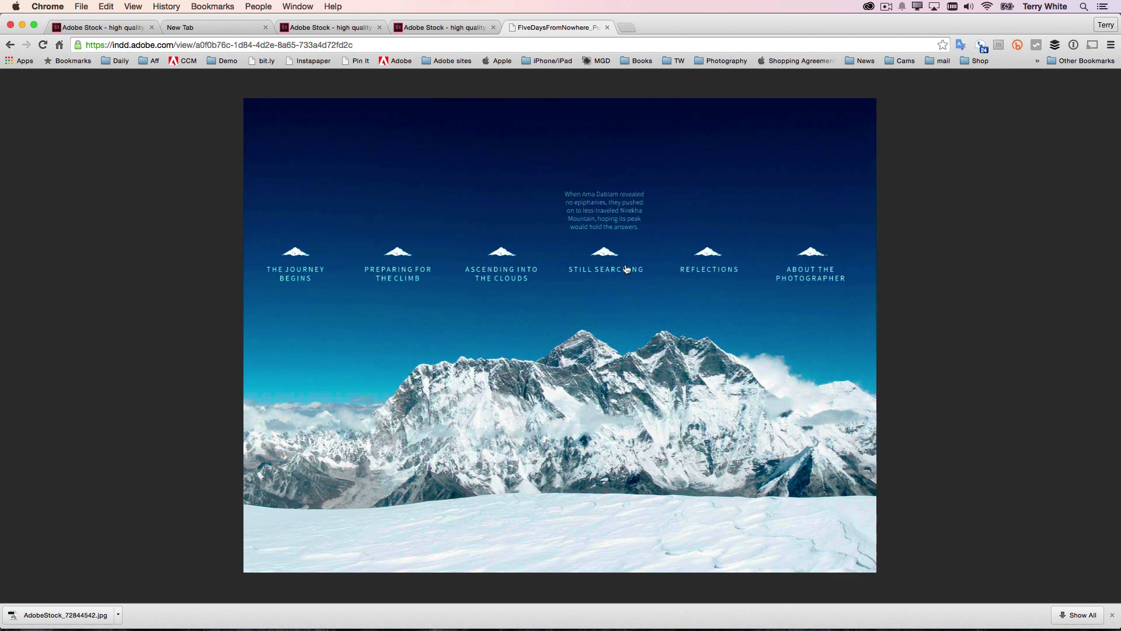
mouse_move(523, 269)
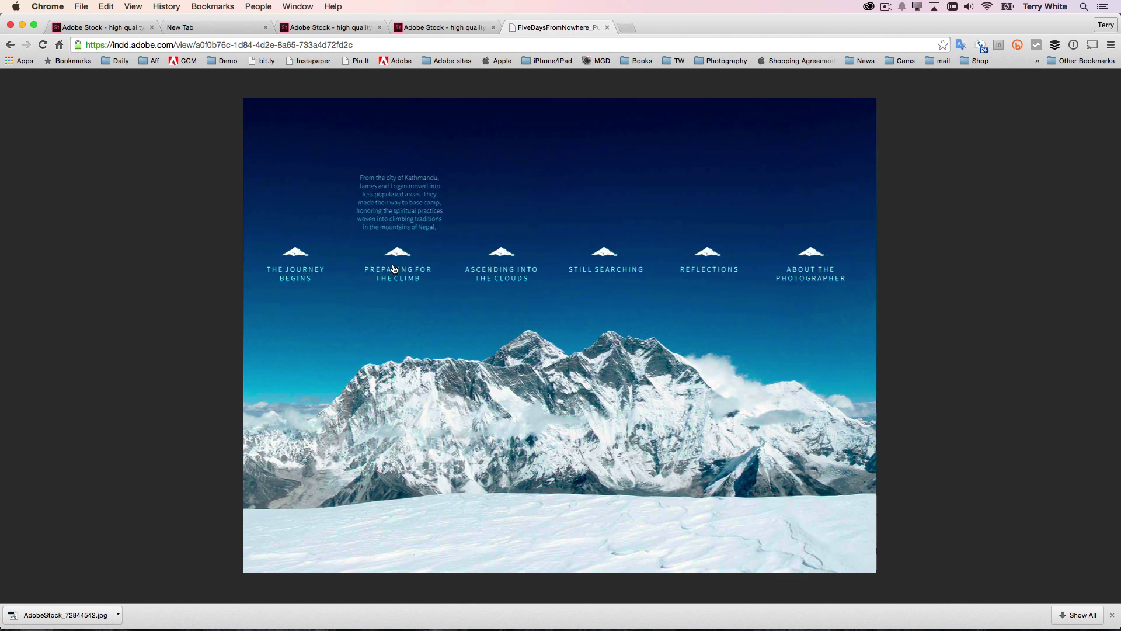
mouse_move(269, 269)
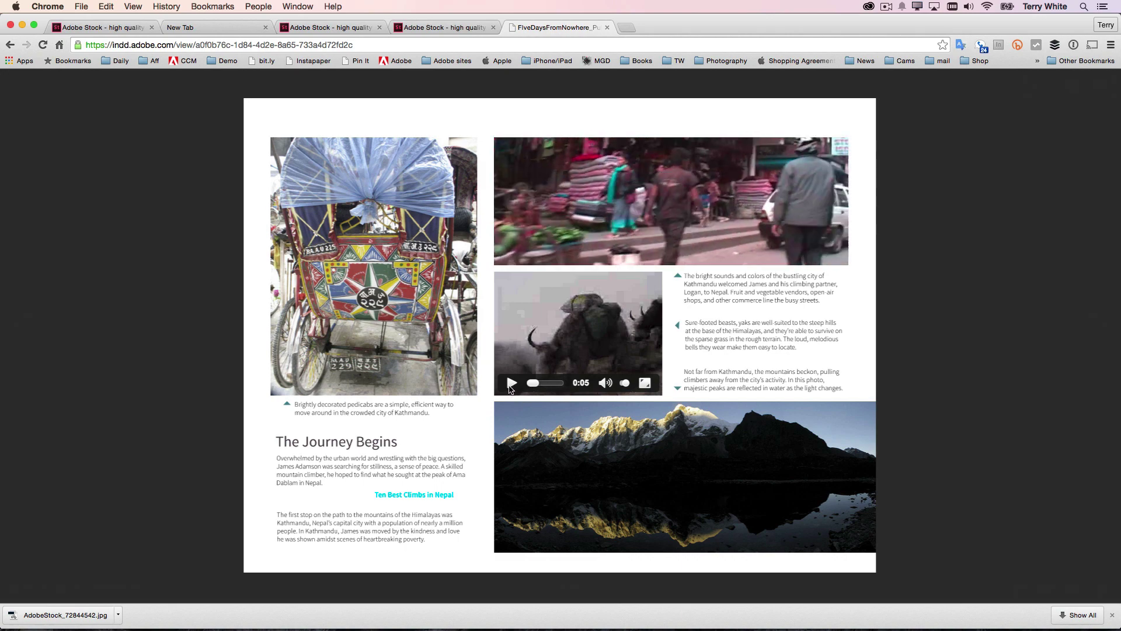
left_click(512, 383)
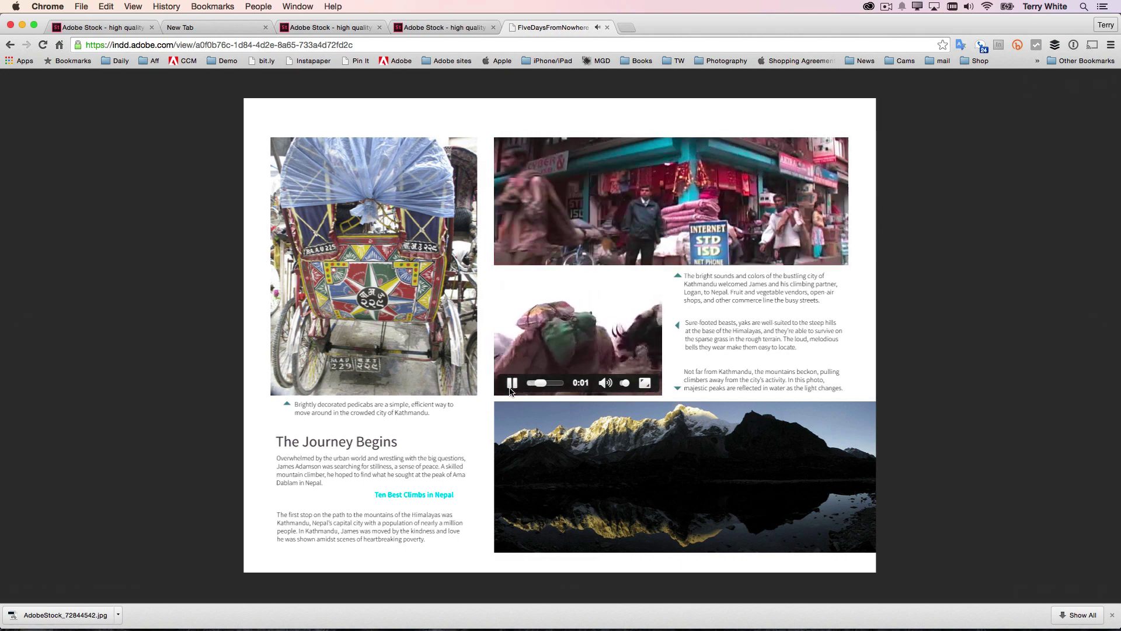
left_click(640, 393)
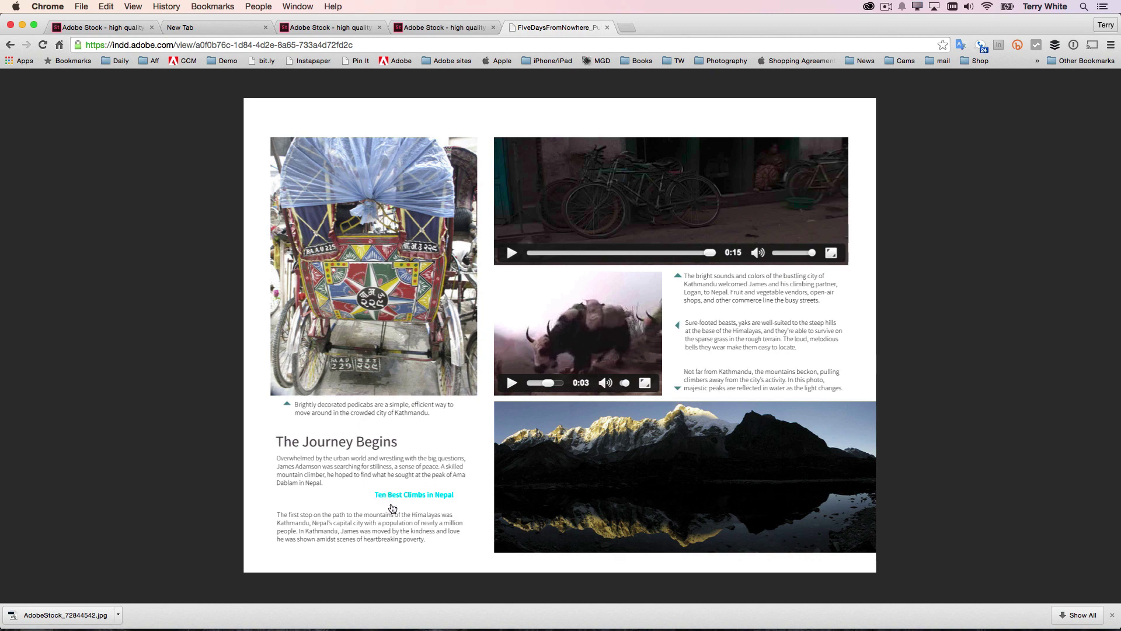
left_click(395, 506)
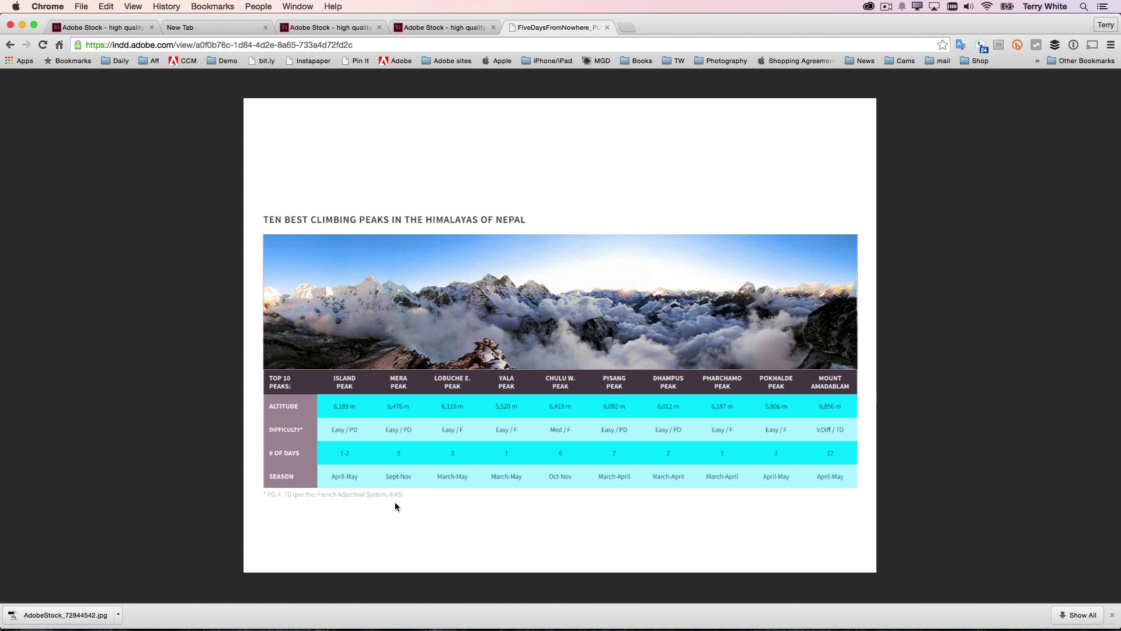
left_click(843, 296)
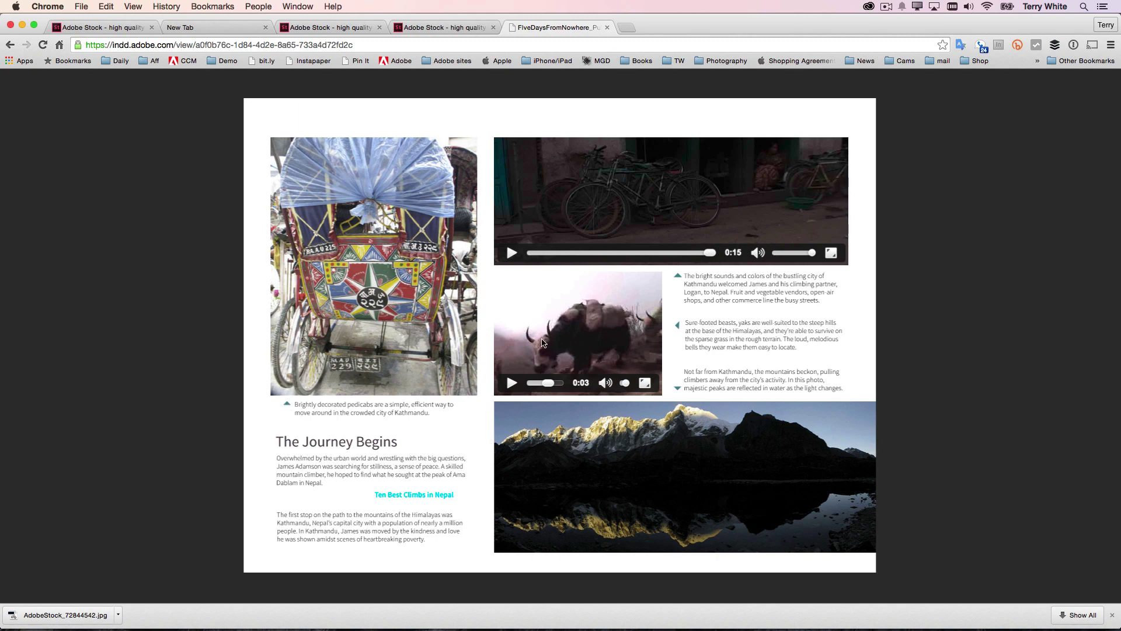
left_click(415, 496)
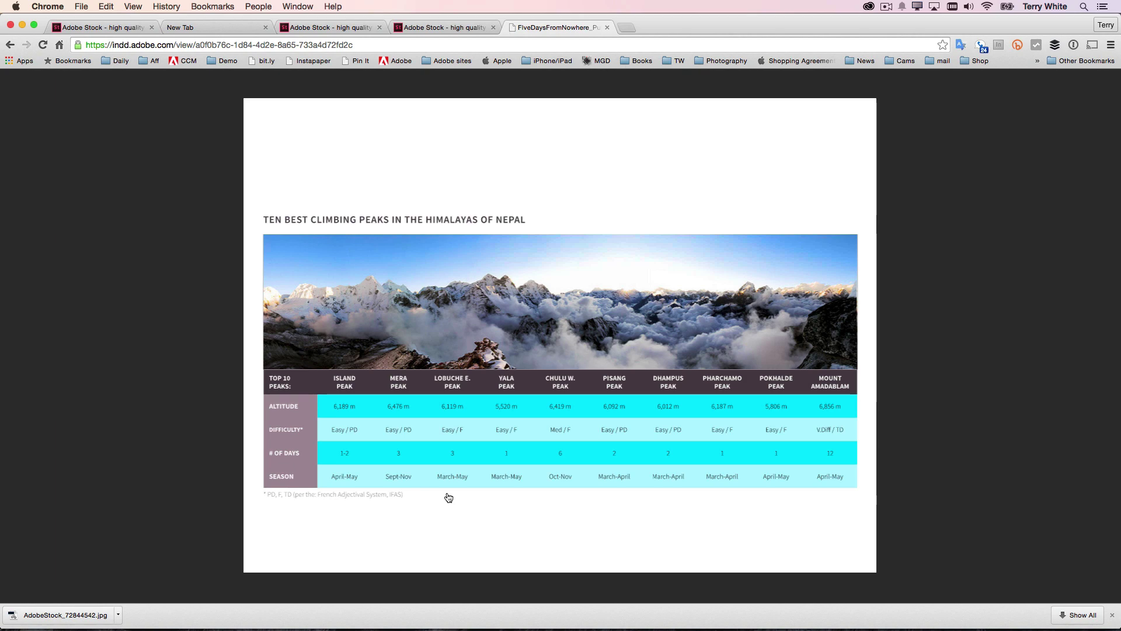
left_click(449, 497)
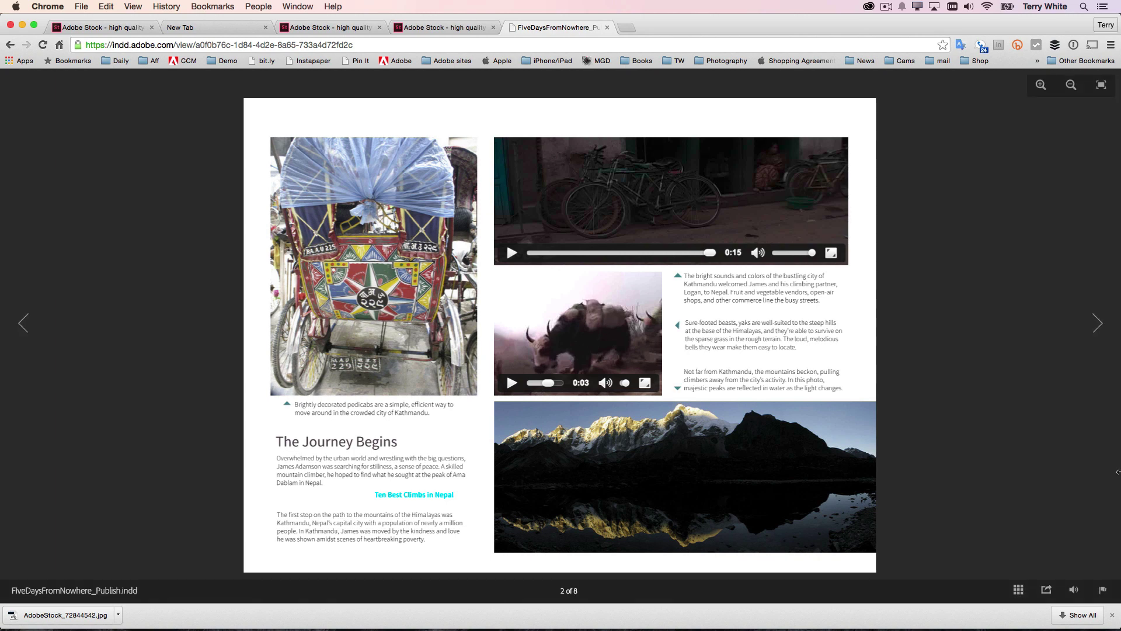
- Dismiss Chrome's downloads bar and advance to the Ascending into the clouds page
left_click(1112, 614)
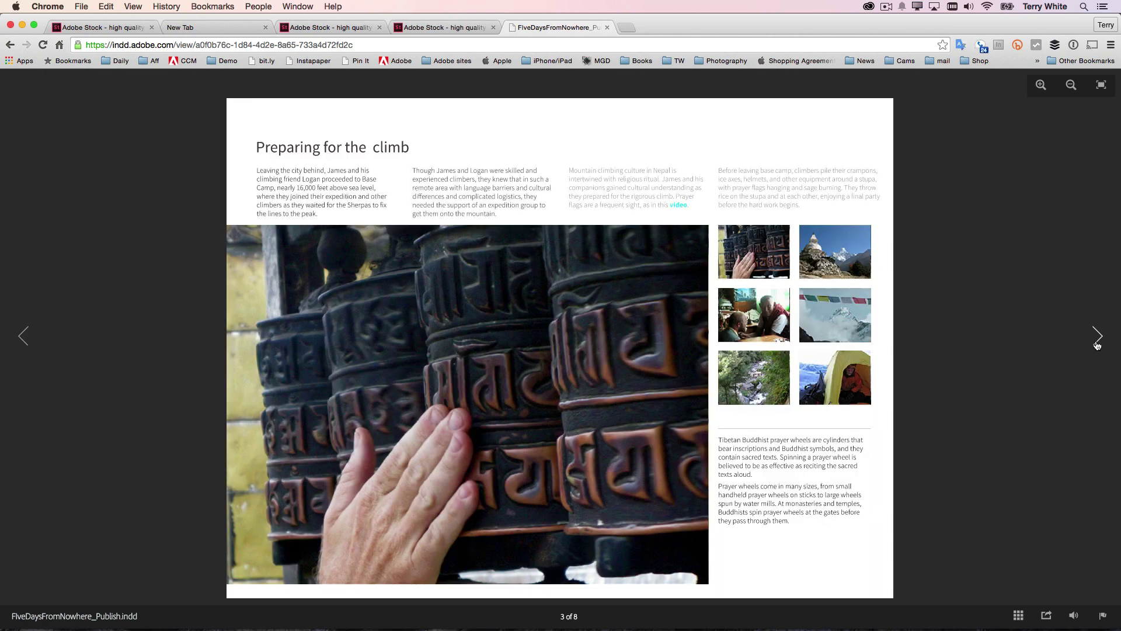
left_click(1097, 337)
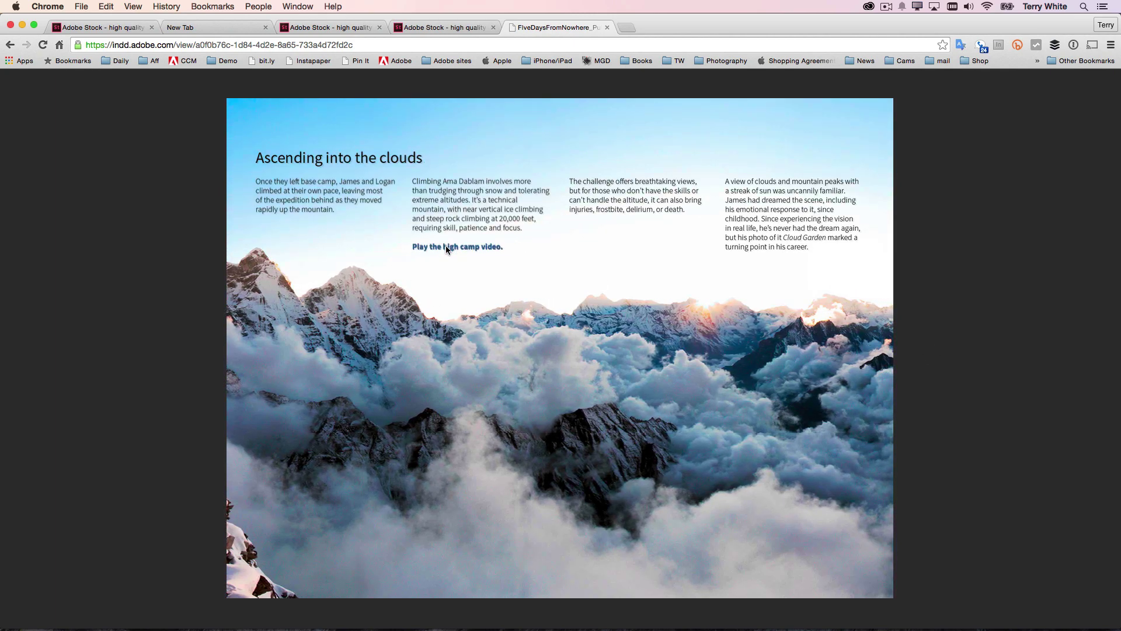
- Play the high camp video, view Still searching, then play the Long Hike Down video
left_click(446, 247)
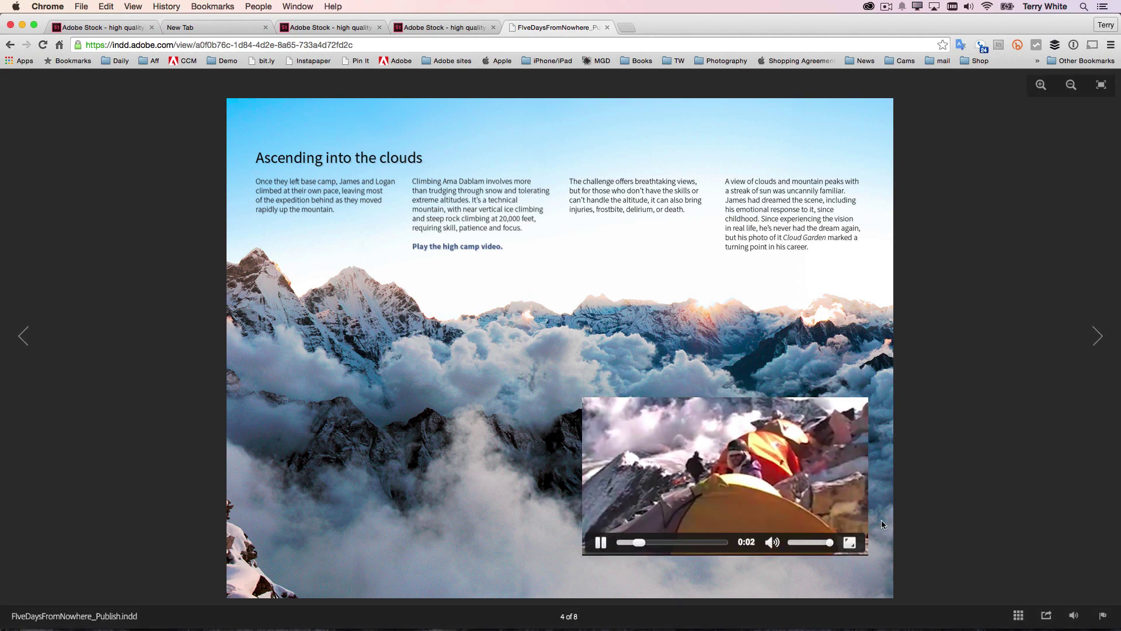
left_click(1097, 335)
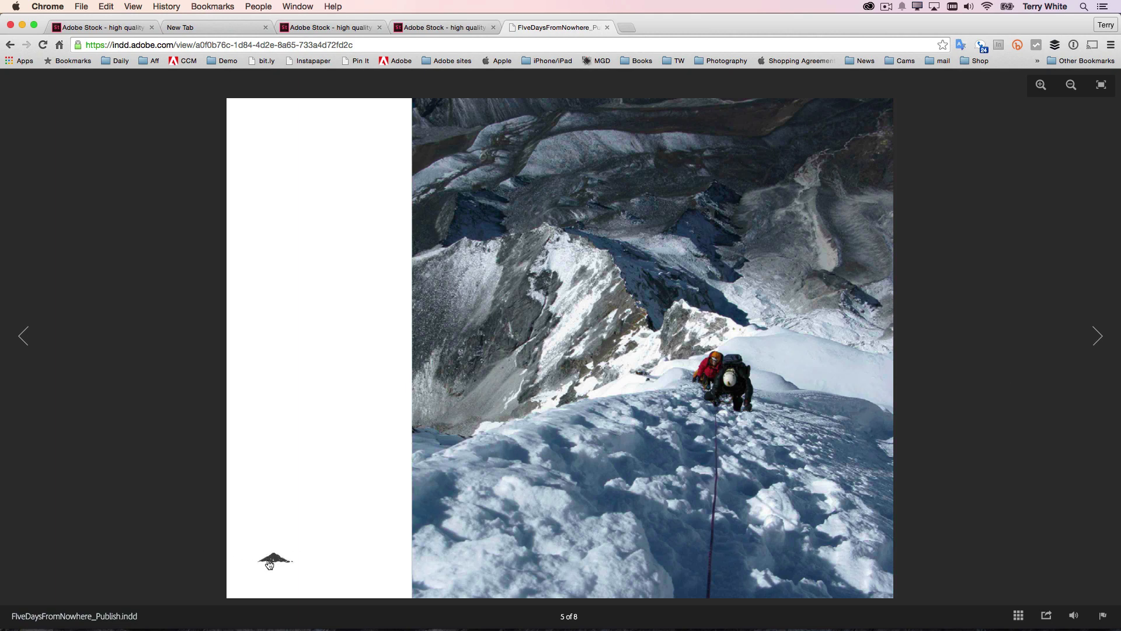
scroll(282, 564, "down", 2)
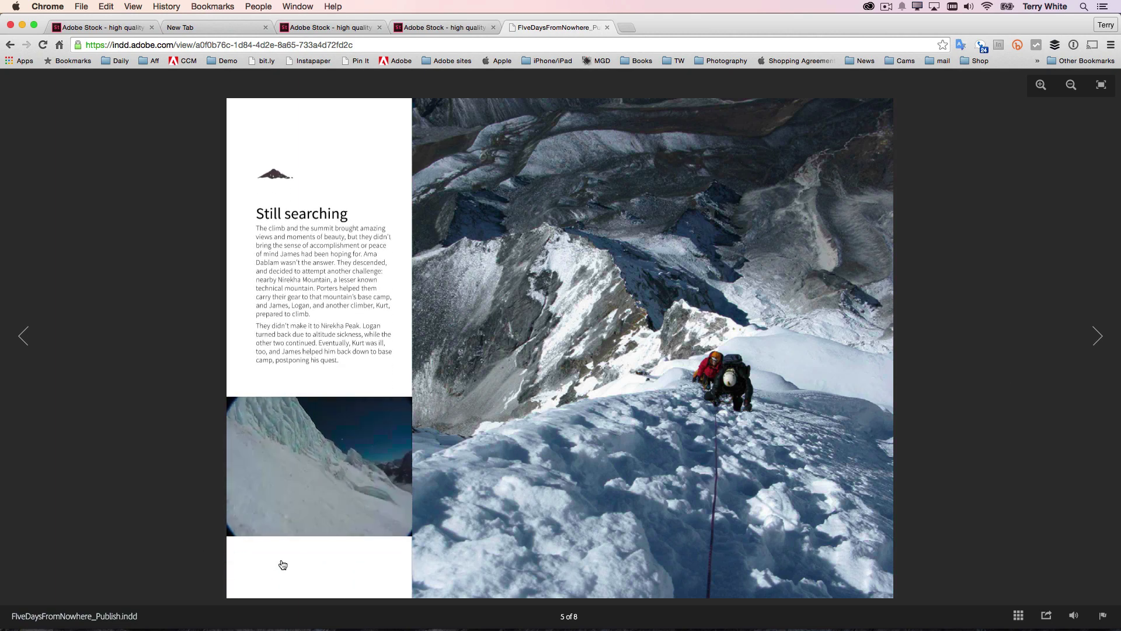
left_click(278, 178)
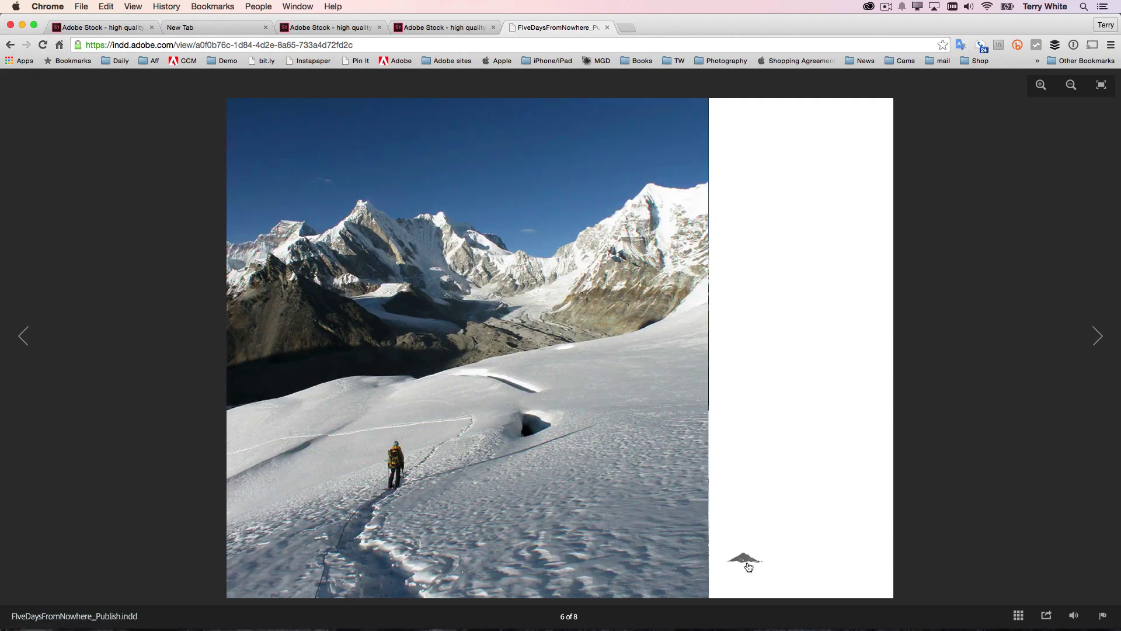
left_click(749, 564)
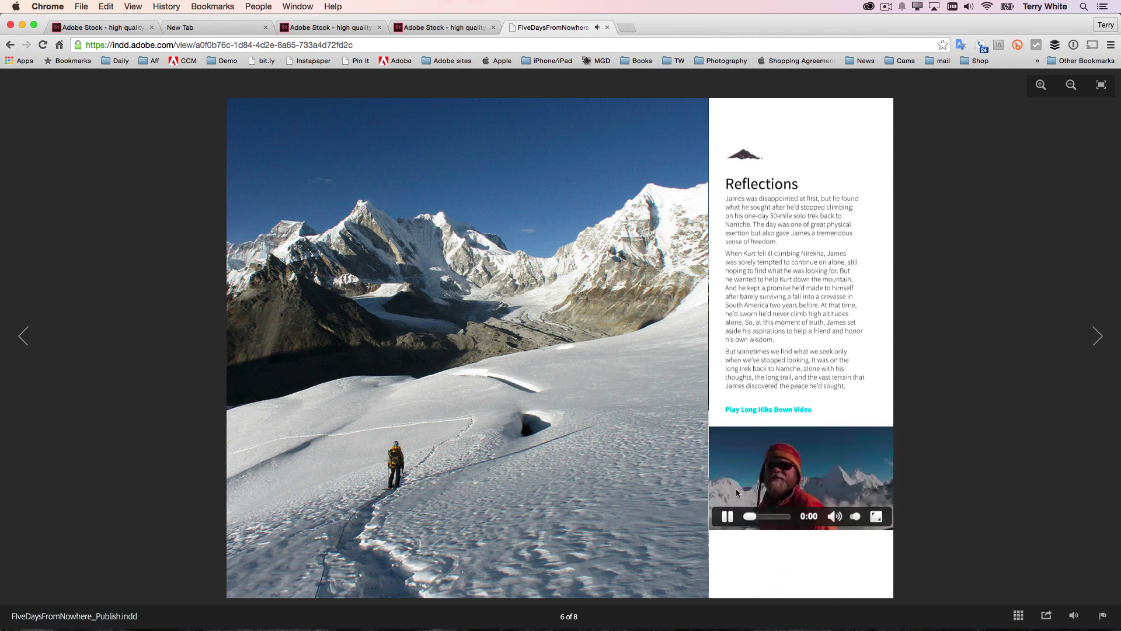